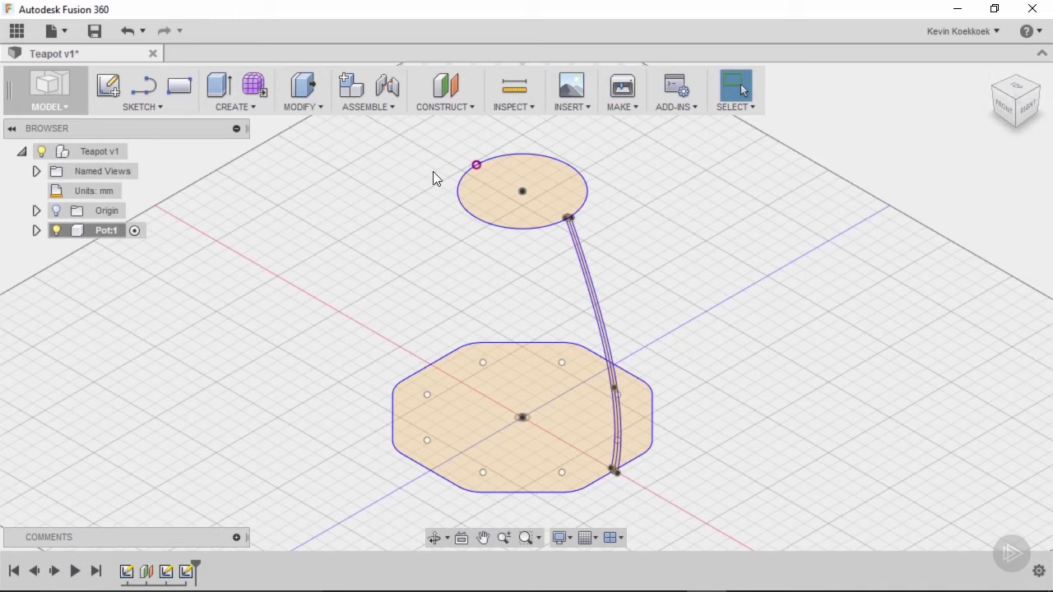
Sweep the thin wall profile along the top circle path, with the octagon as the guide rail.
{"action": "left_click", "coordinate": [260, 105]}
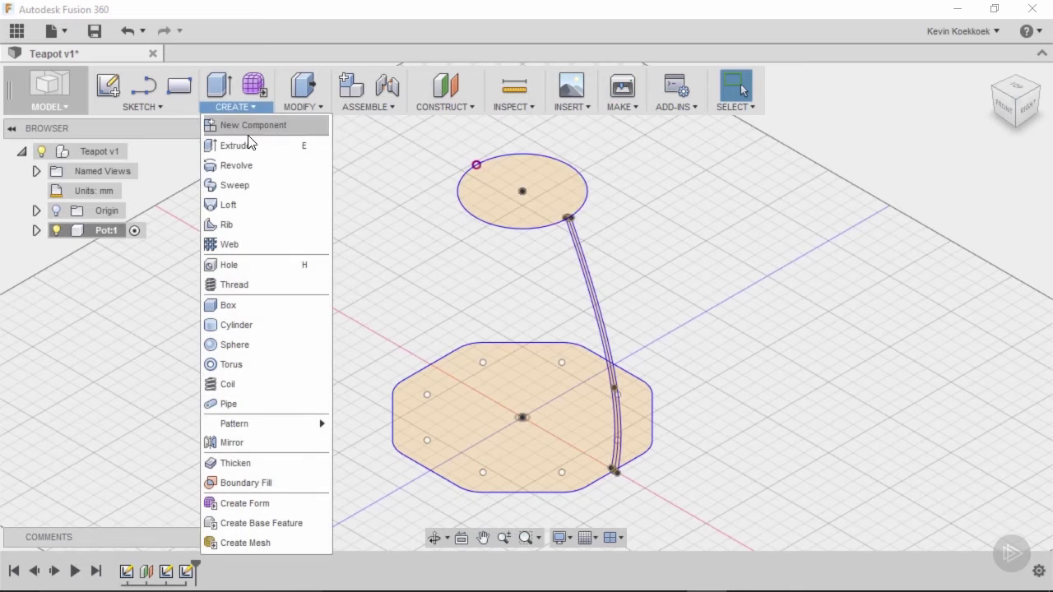
{"action": "left_click", "coordinate": [234, 185]}
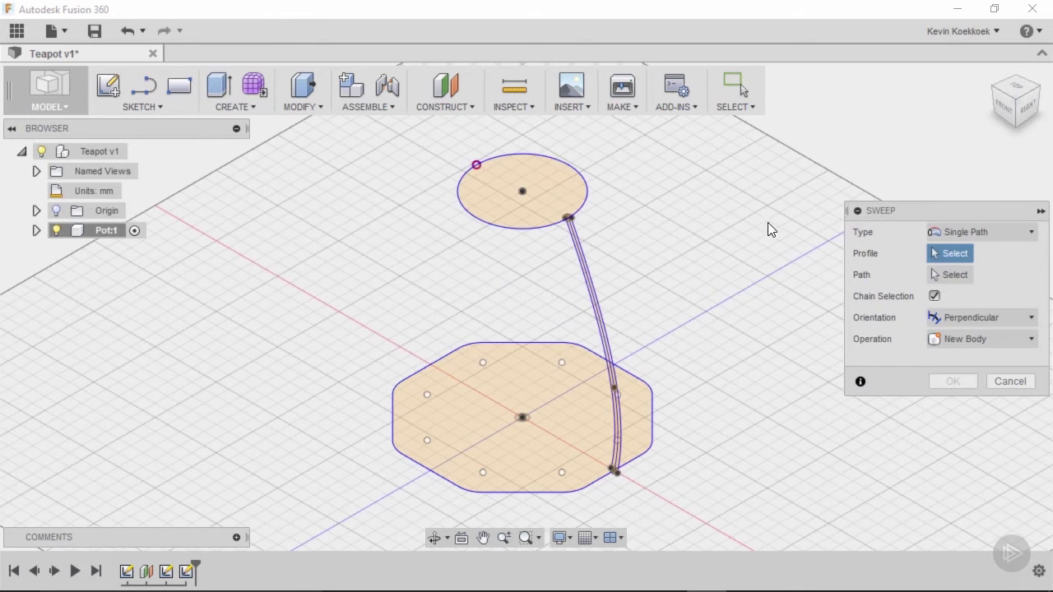
{"action": "left_click", "coordinate": [1020, 242]}
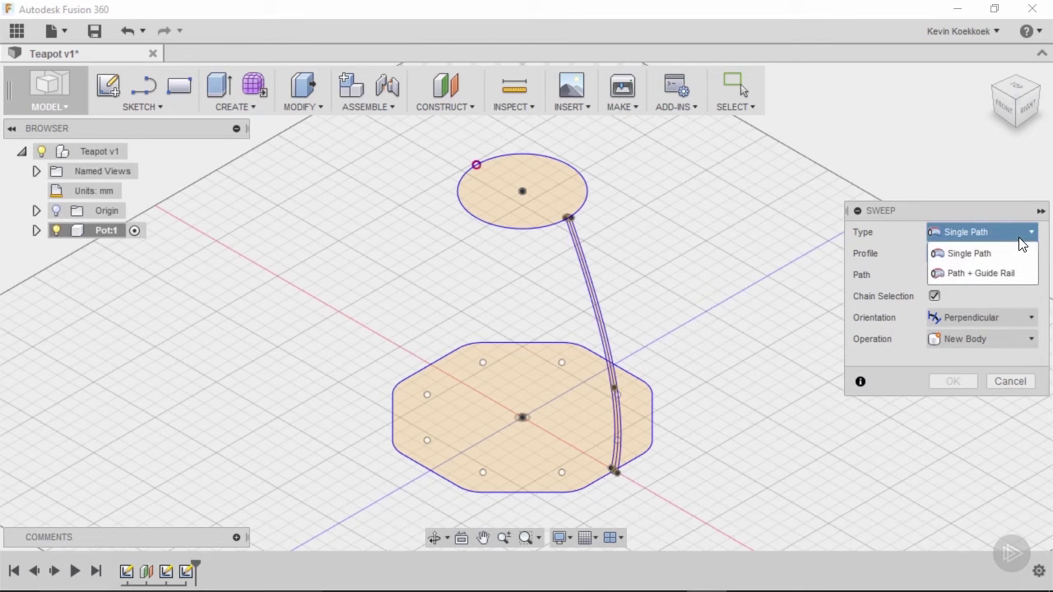
{"action": "left_click", "coordinate": [1012, 275]}
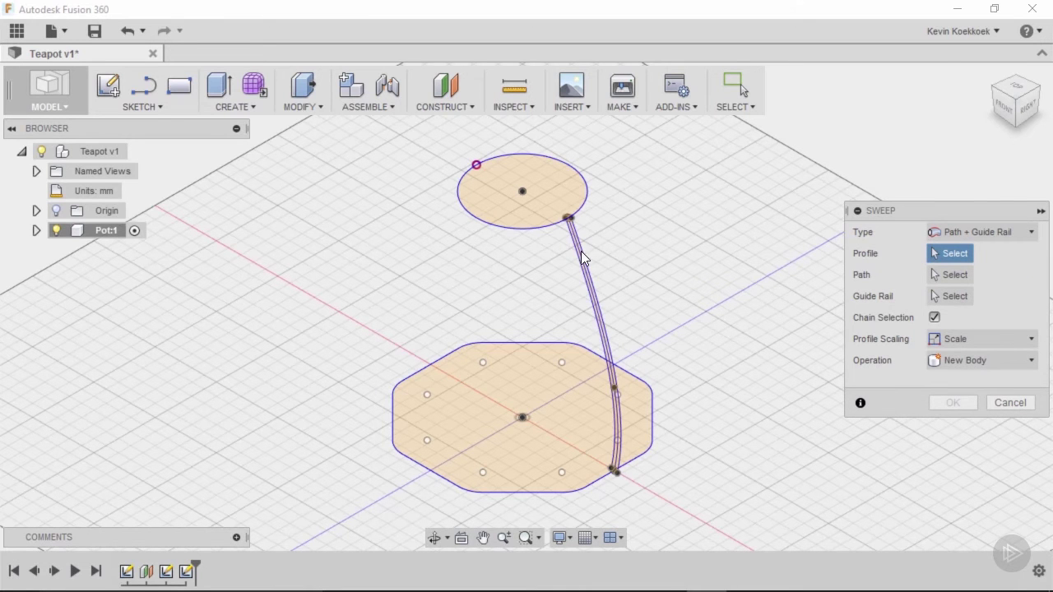
{"action": "scroll", "coordinate": [574, 257], "scroll_direction": "up", "scroll_amount": 5}
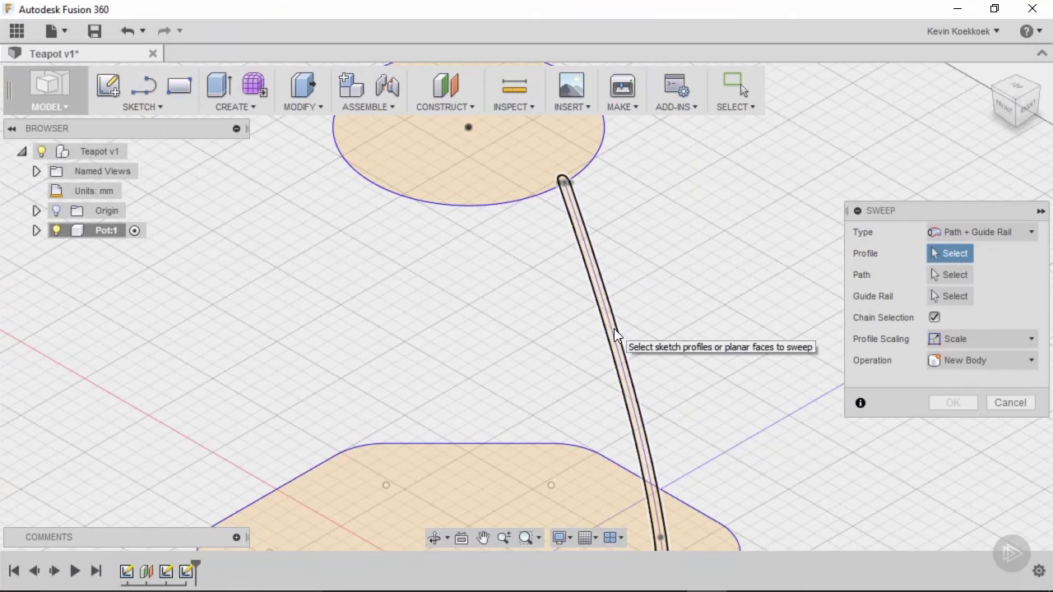
{"action": "left_click", "coordinate": [615, 336]}
{"action": "left_click", "coordinate": [947, 276]}
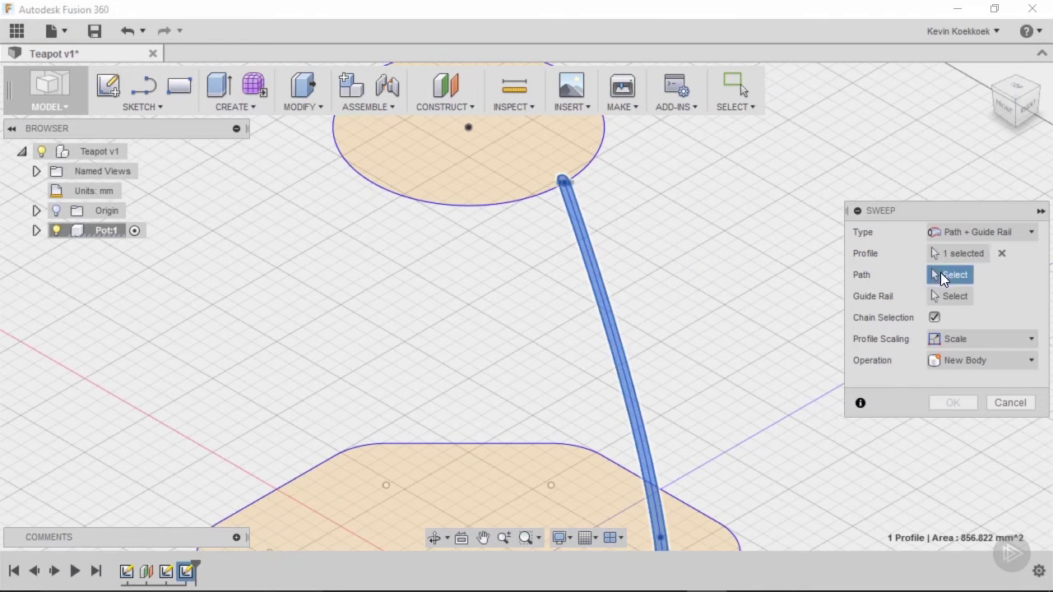
{"action": "left_click", "coordinate": [501, 203]}
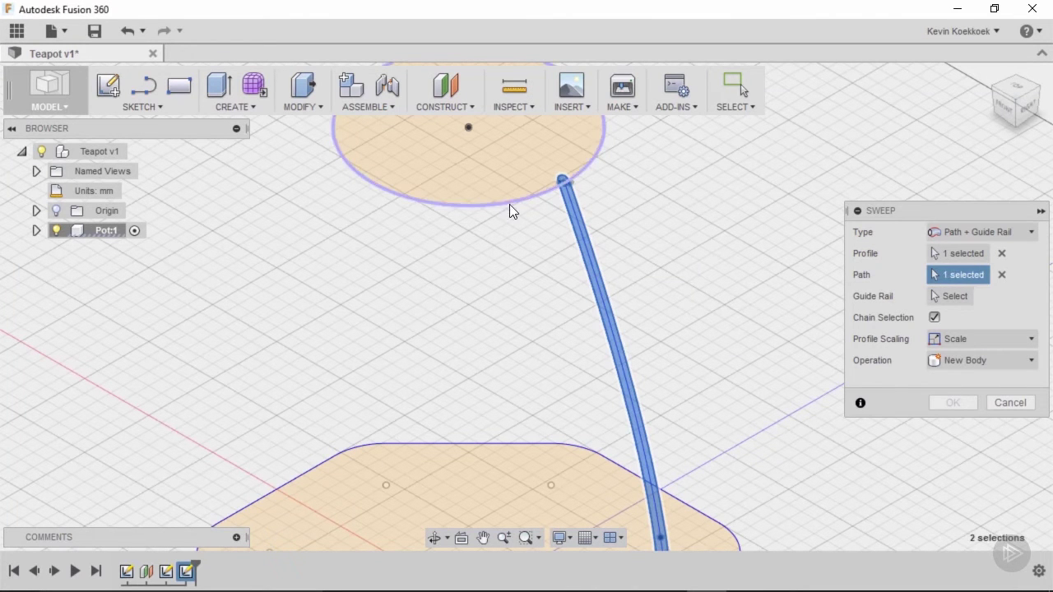
{"action": "left_click", "coordinate": [948, 295]}
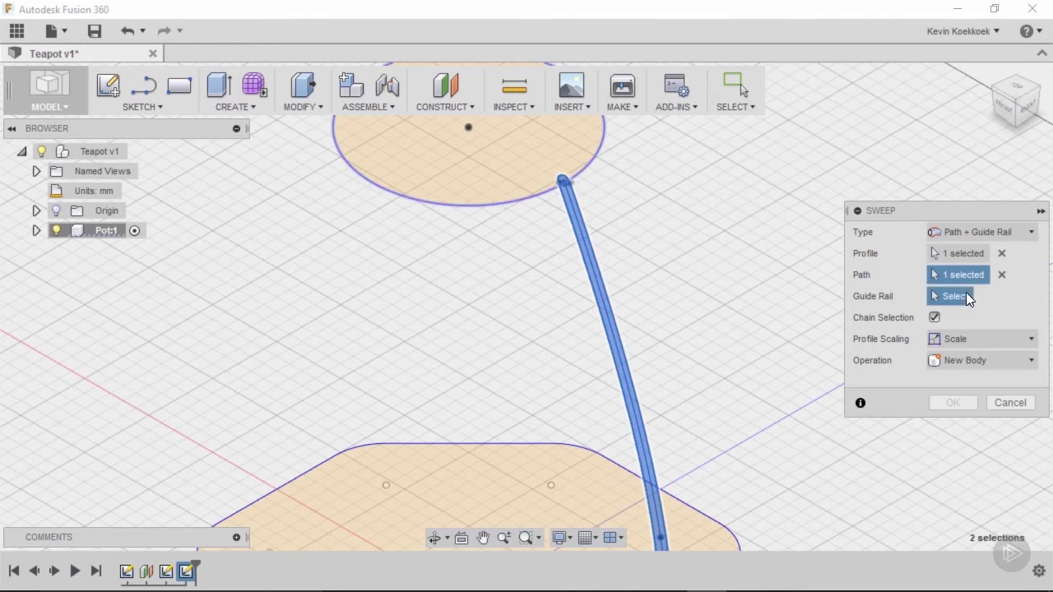
{"action": "left_click", "coordinate": [498, 447]}
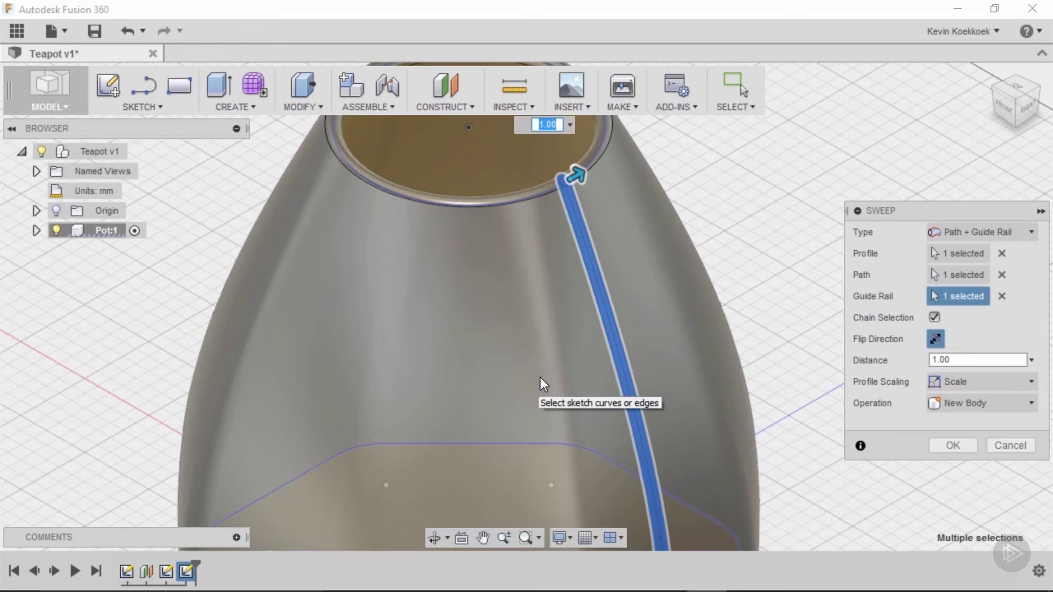
{"action": "left_click", "coordinate": [943, 447]}
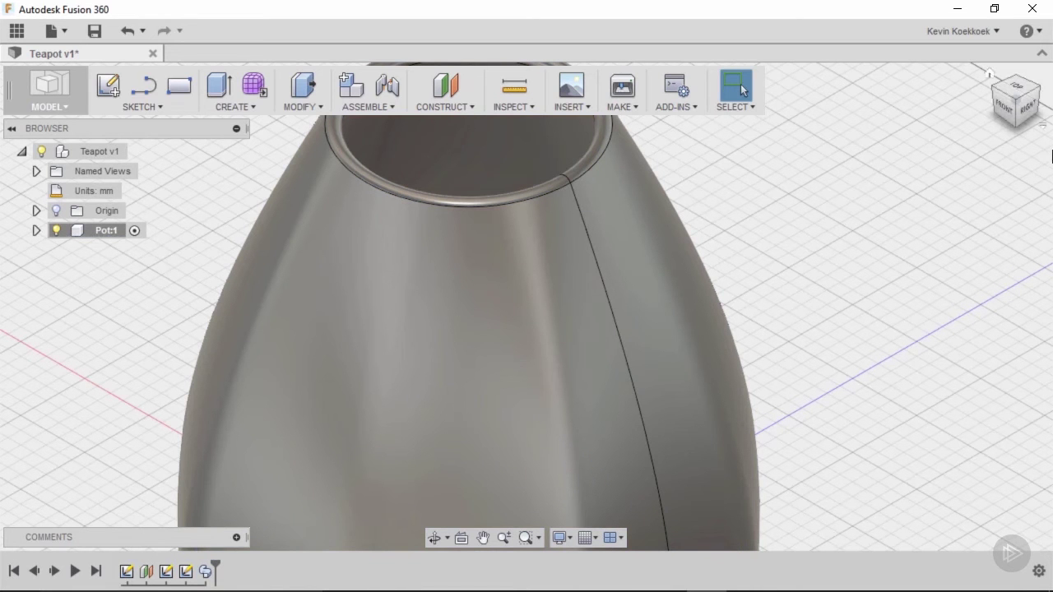
Check the pot from the home and top views, then orbit underneath to its open octagonal base.
{"action": "left_click", "coordinate": [990, 73]}
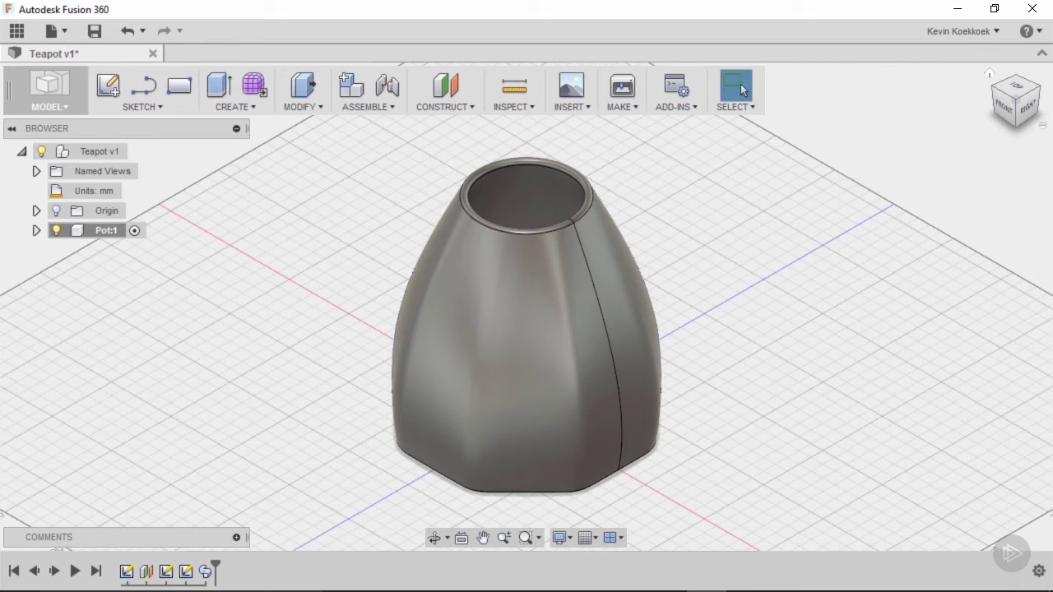
{"action": "left_click", "coordinate": [1017, 92]}
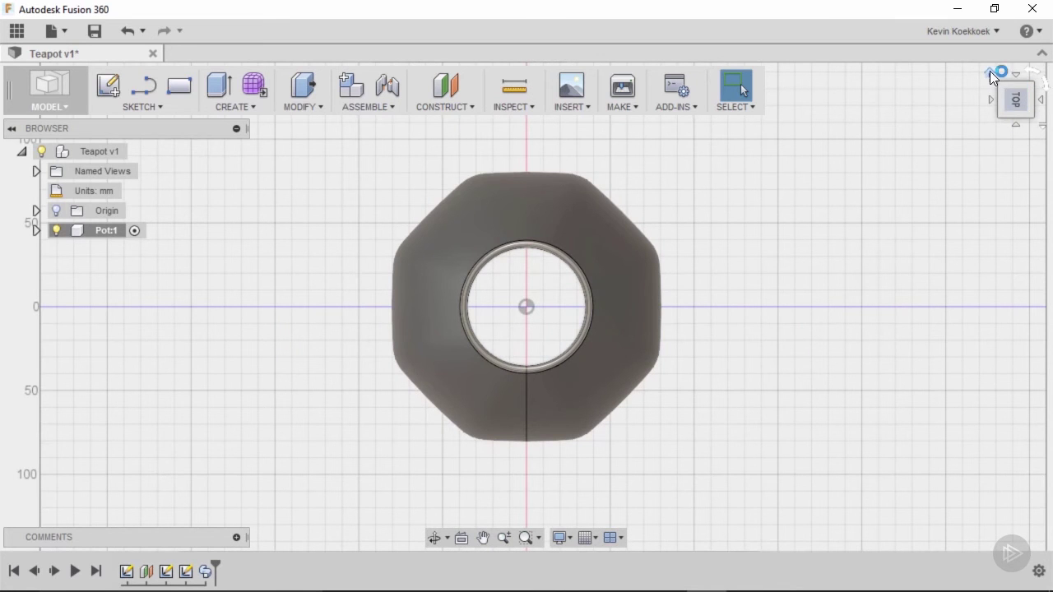
{"action": "left_click", "coordinate": [989, 73]}
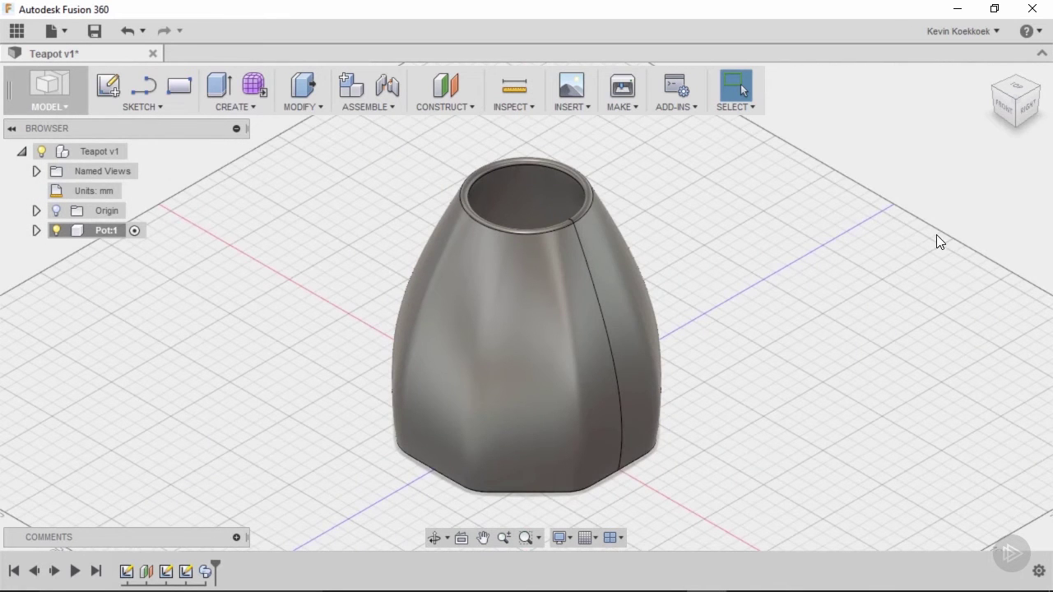
{"action": "middle_click_drag", "start_coordinate": [938, 206], "coordinate": [983, 206], "text": "shift"}
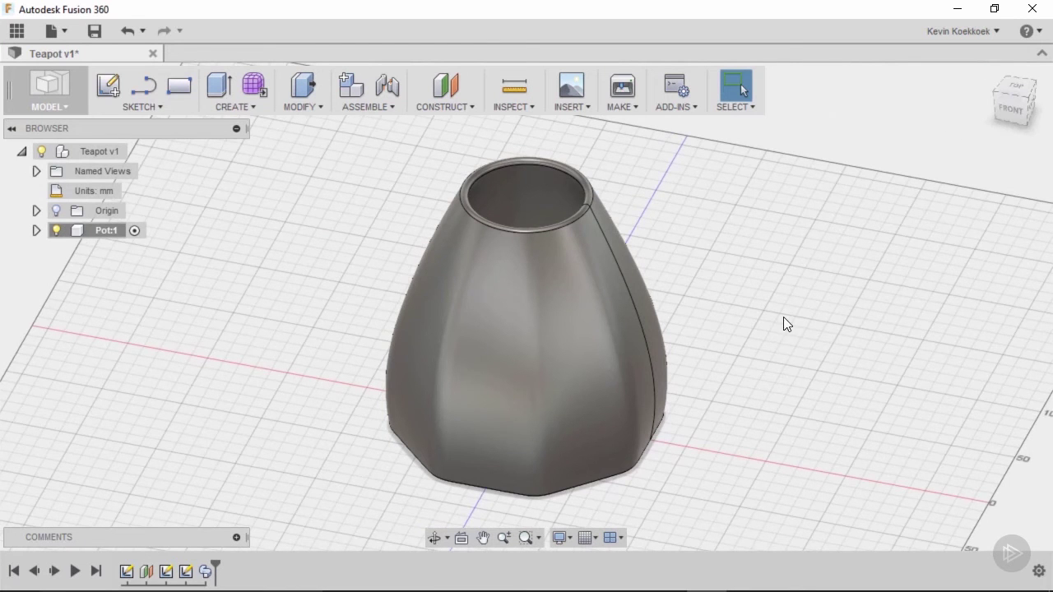
{"action": "middle_click_drag", "start_coordinate": [753, 346], "coordinate": [717, 242], "text": "shift"}
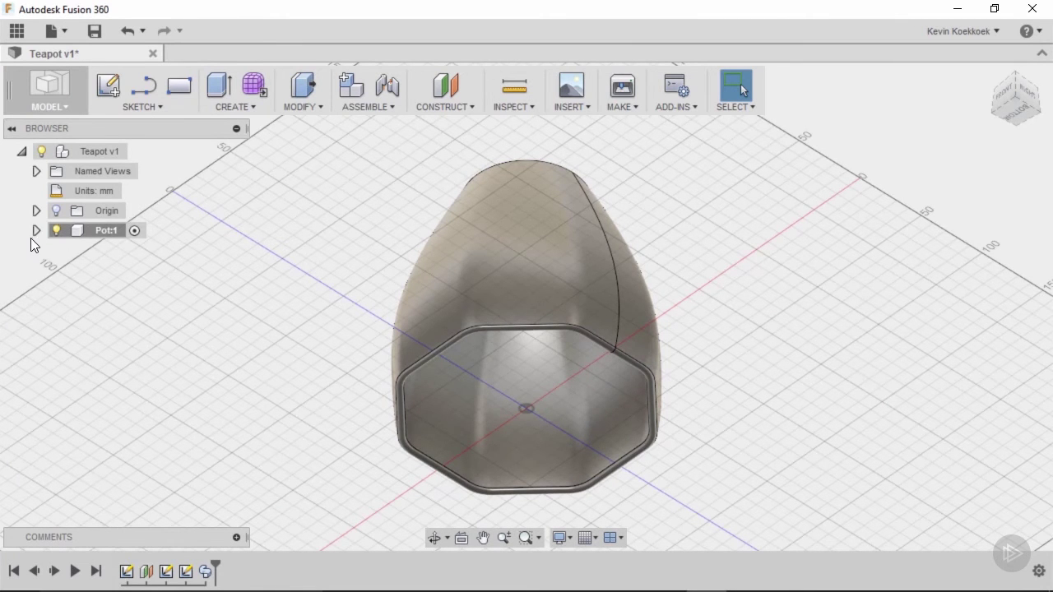
Show Sketch1 under Pot:1 and select its octagon profile across the pot's open bottom.
{"action": "left_click", "coordinate": [35, 231]}
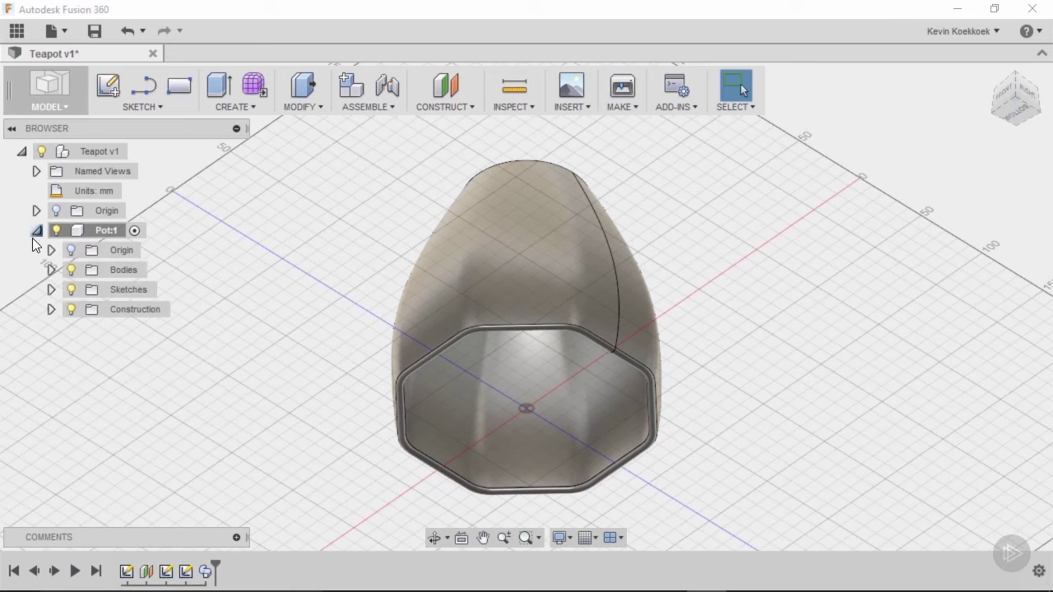
{"action": "left_click", "coordinate": [51, 290]}
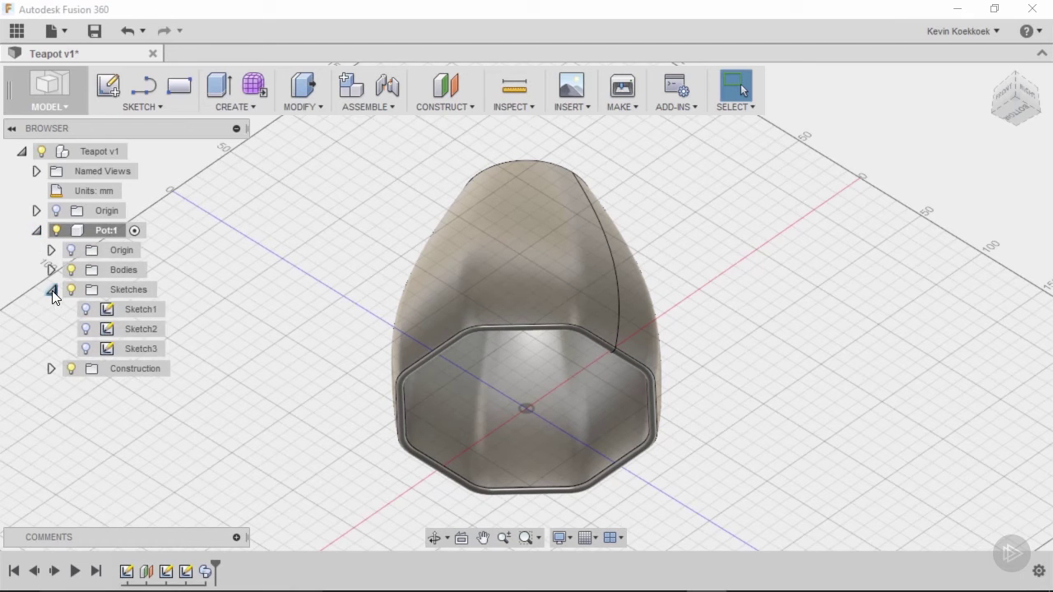
{"action": "left_click", "coordinate": [86, 312]}
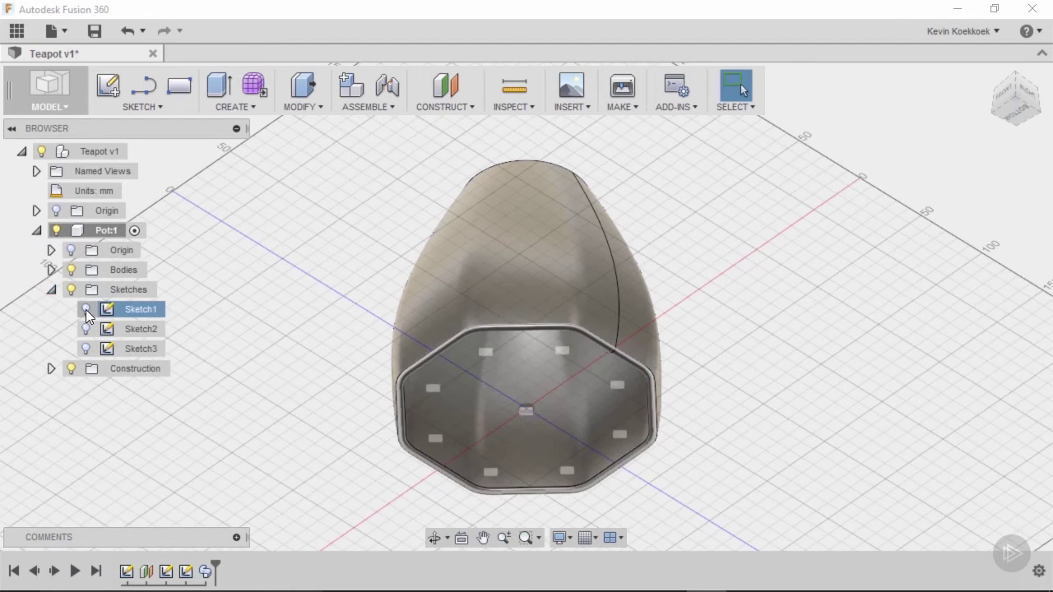
{"action": "left_click", "coordinate": [86, 310]}
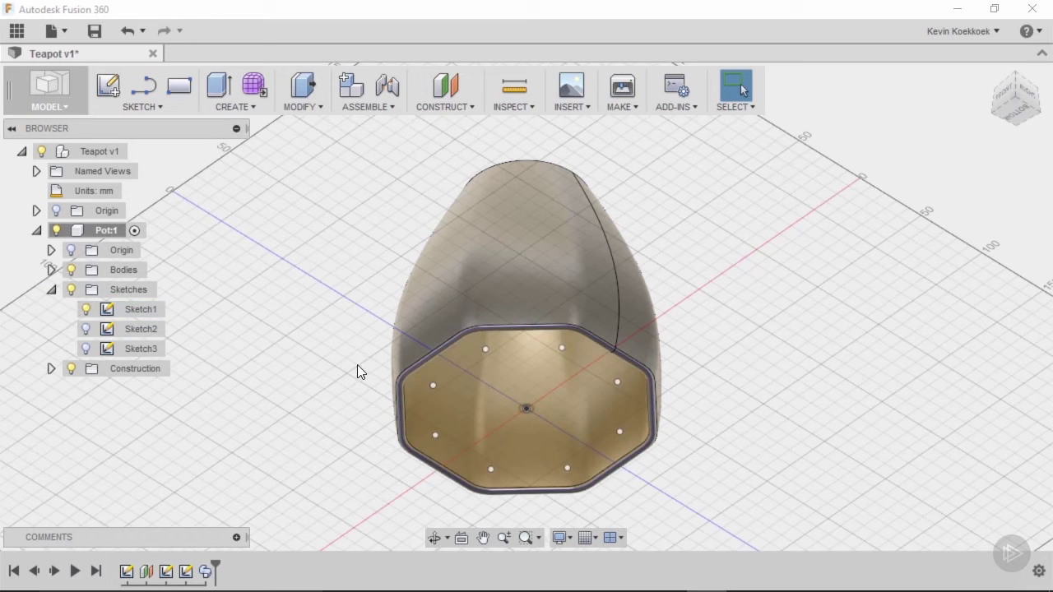
{"action": "left_click", "coordinate": [589, 411]}
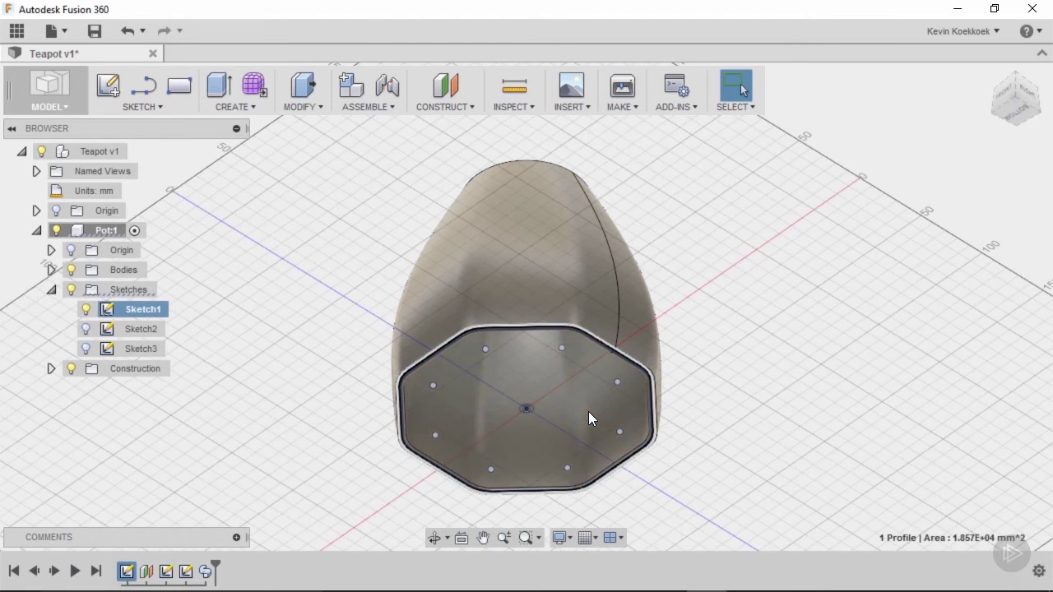
Extrude the octagon profile 5 mm as a Join to close the pot's bottom.
{"action": "left_click", "coordinate": [261, 107]}
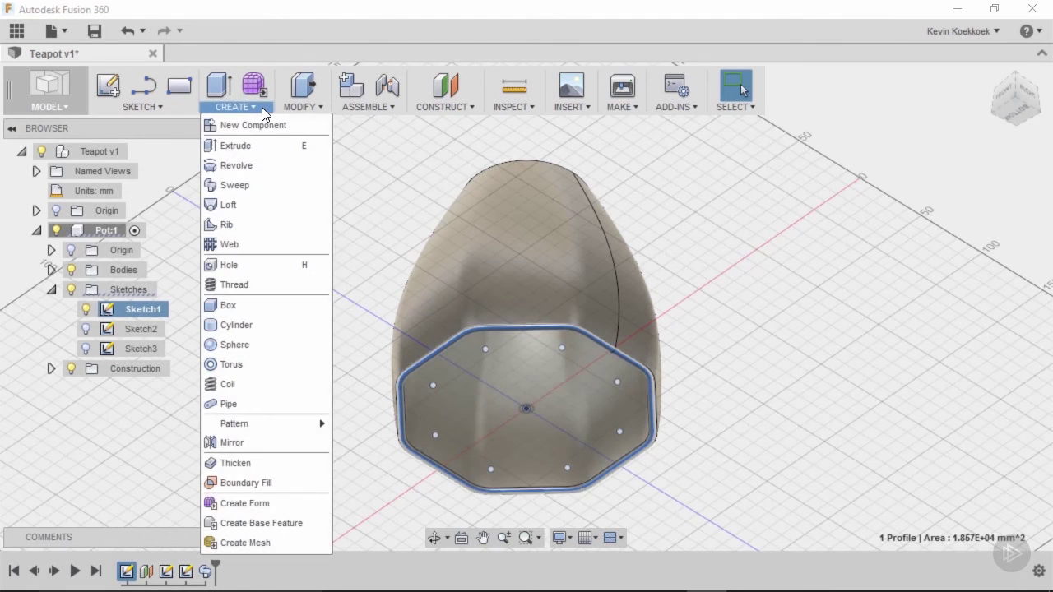
{"action": "left_click", "coordinate": [244, 145]}
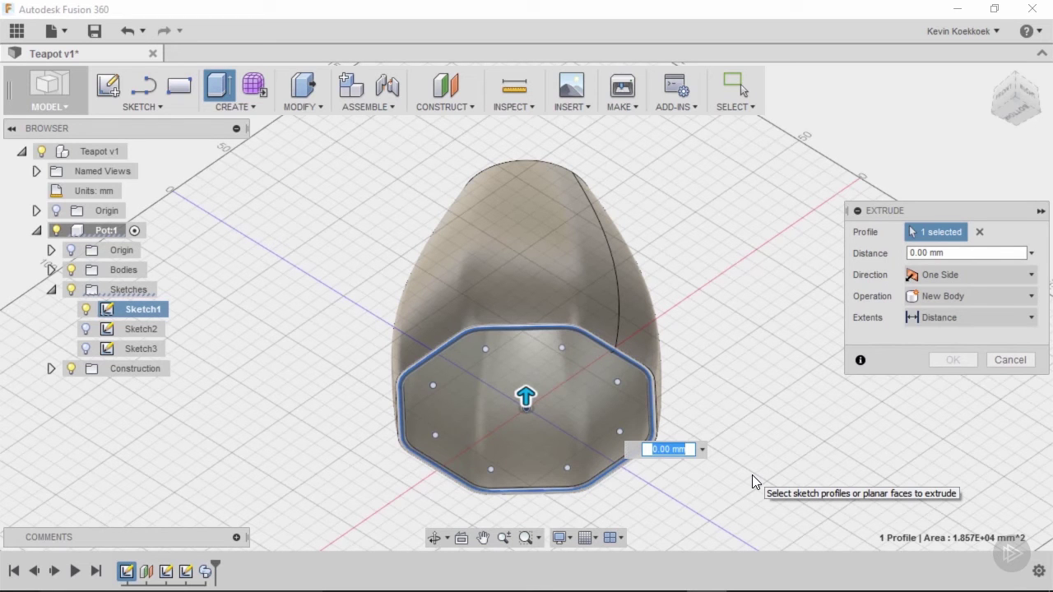
{"action": "type", "text": "5"}
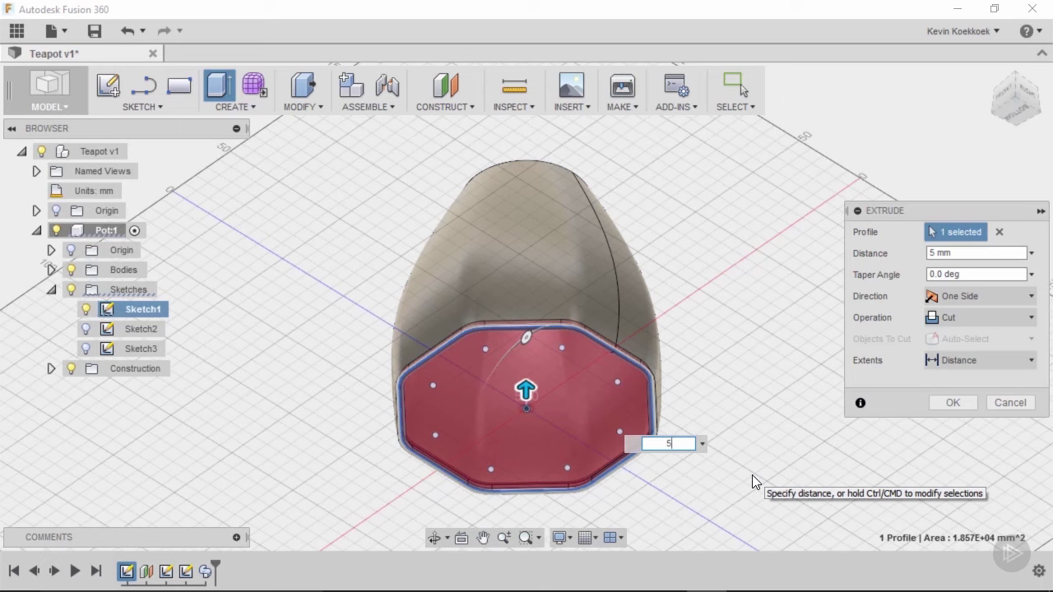
{"action": "left_click", "coordinate": [990, 322]}
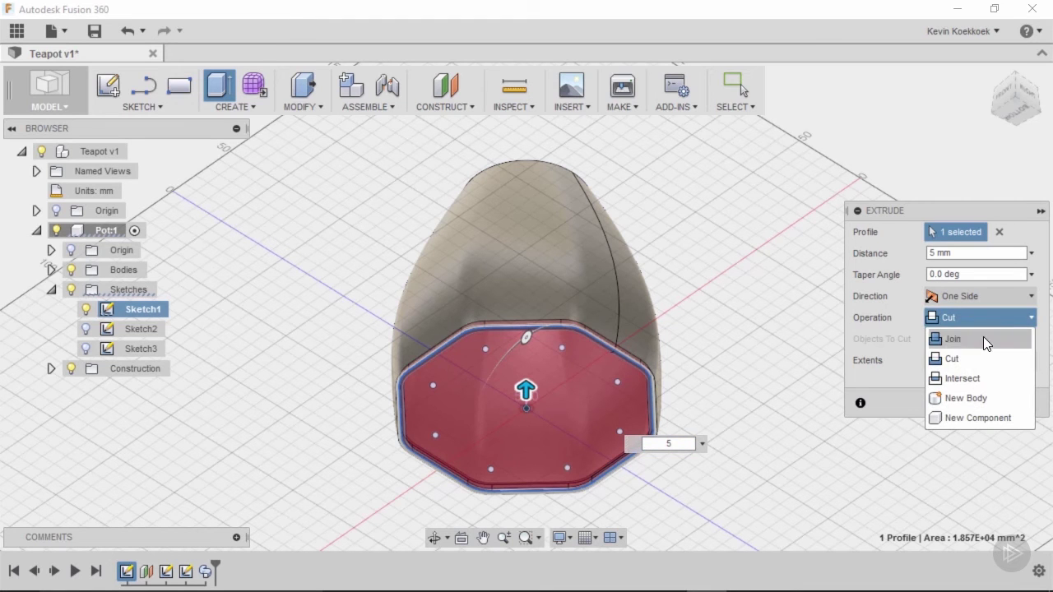
{"action": "left_click", "coordinate": [983, 338]}
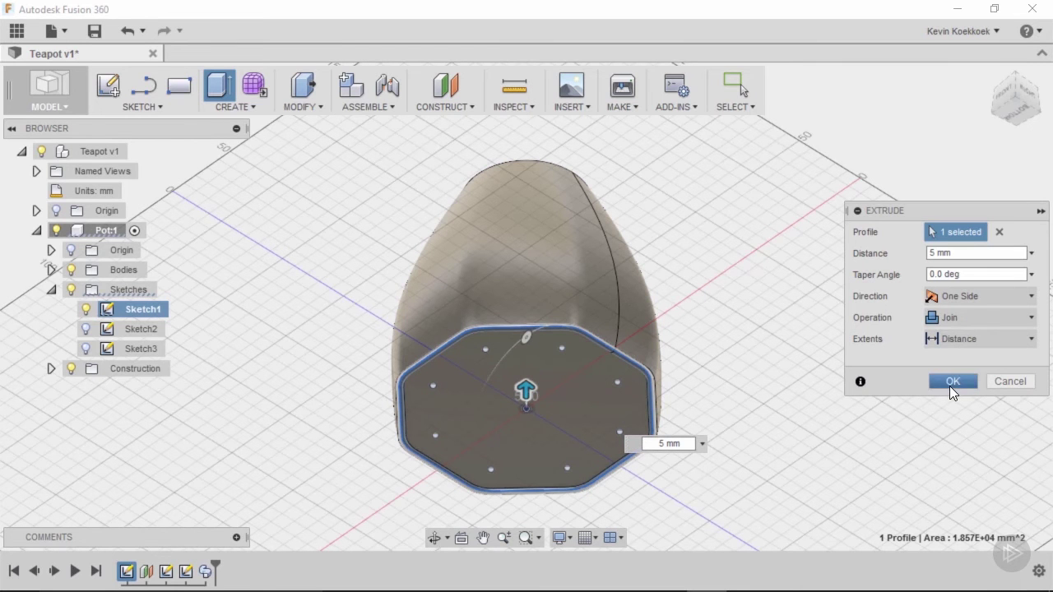
{"action": "left_click", "coordinate": [951, 385]}
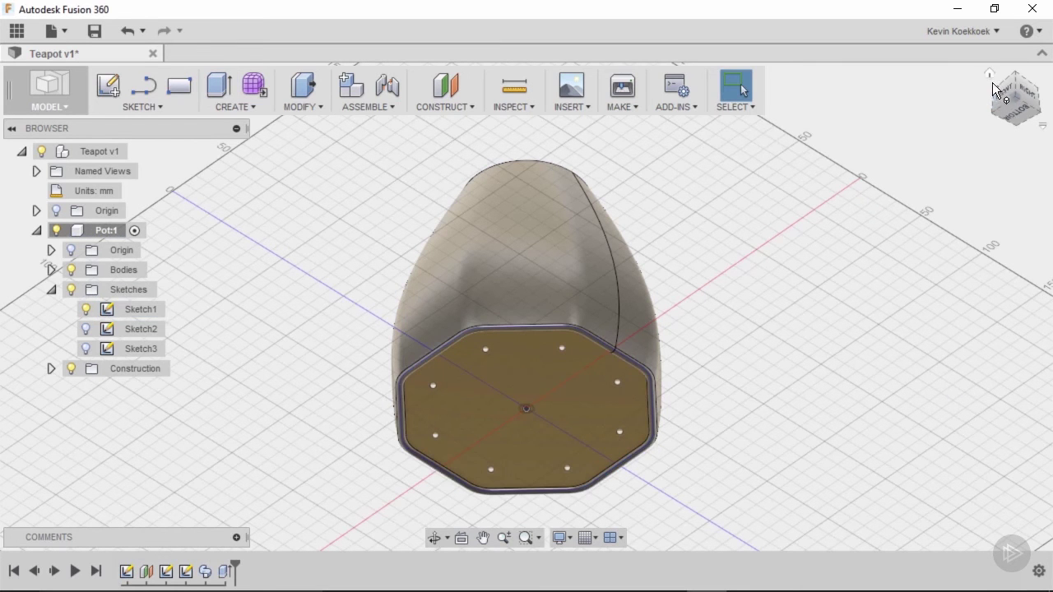
Return to the home view, orbit toward the pot's new floor, and open the Inspect menu.
{"action": "left_click", "coordinate": [990, 73]}
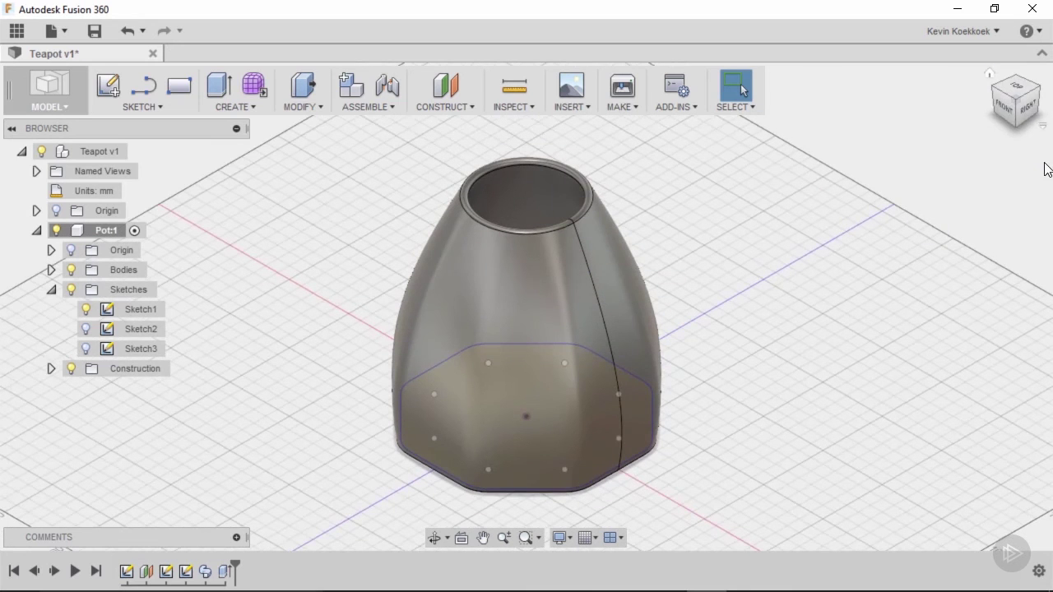
{"action": "middle_click_drag", "start_coordinate": [750, 209], "coordinate": [851, 233], "text": "shift"}
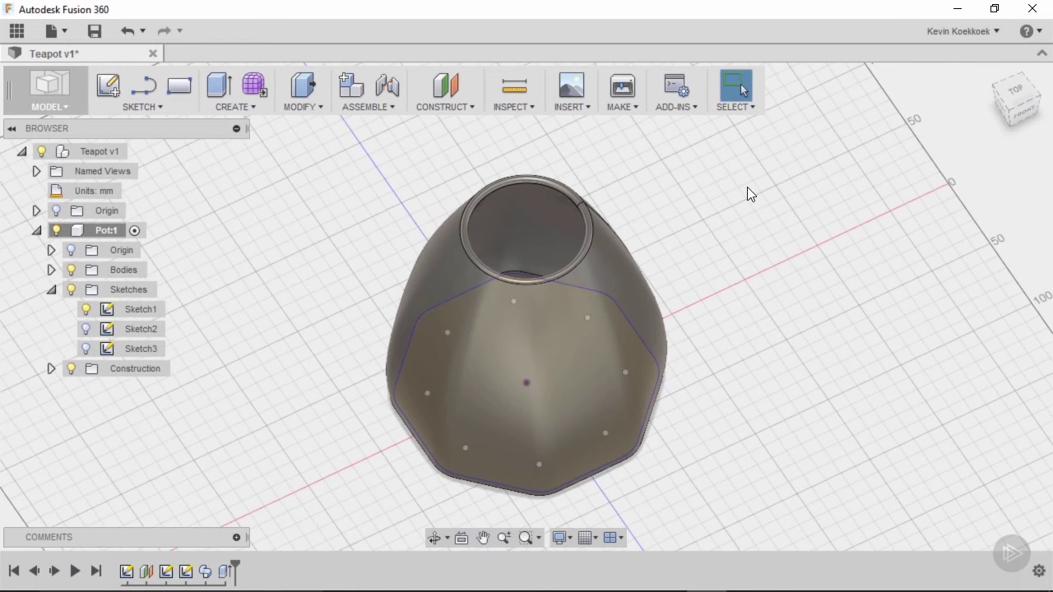
{"action": "left_click", "coordinate": [531, 110]}
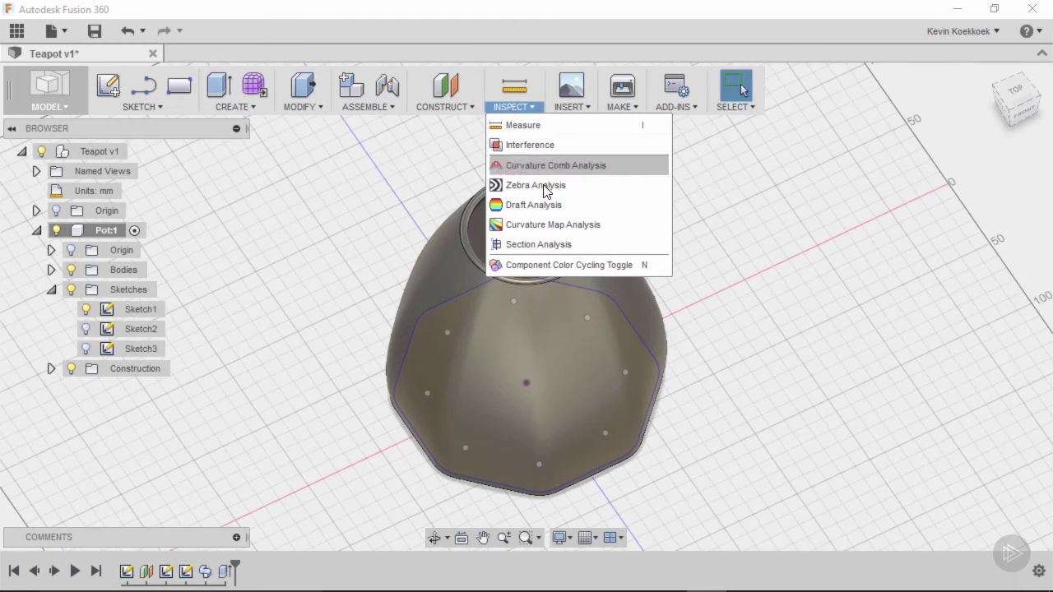
Start a Section Analysis and turn on the Origin planes to choose a cutting plane.
{"action": "left_click", "coordinate": [560, 236]}
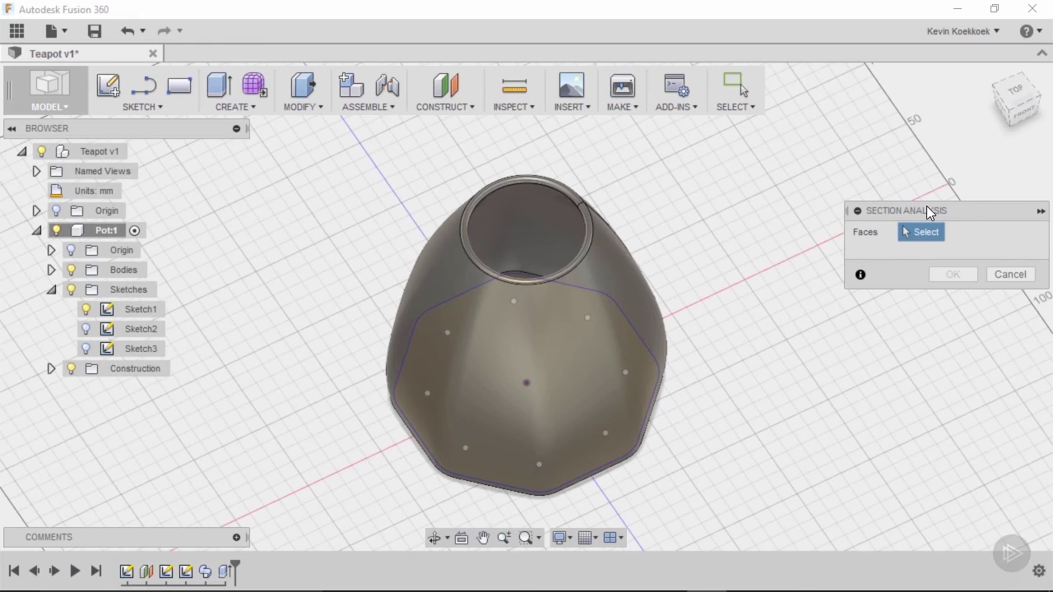
{"action": "middle_click_drag", "start_coordinate": [793, 225], "coordinate": [695, 207], "text": "shift"}
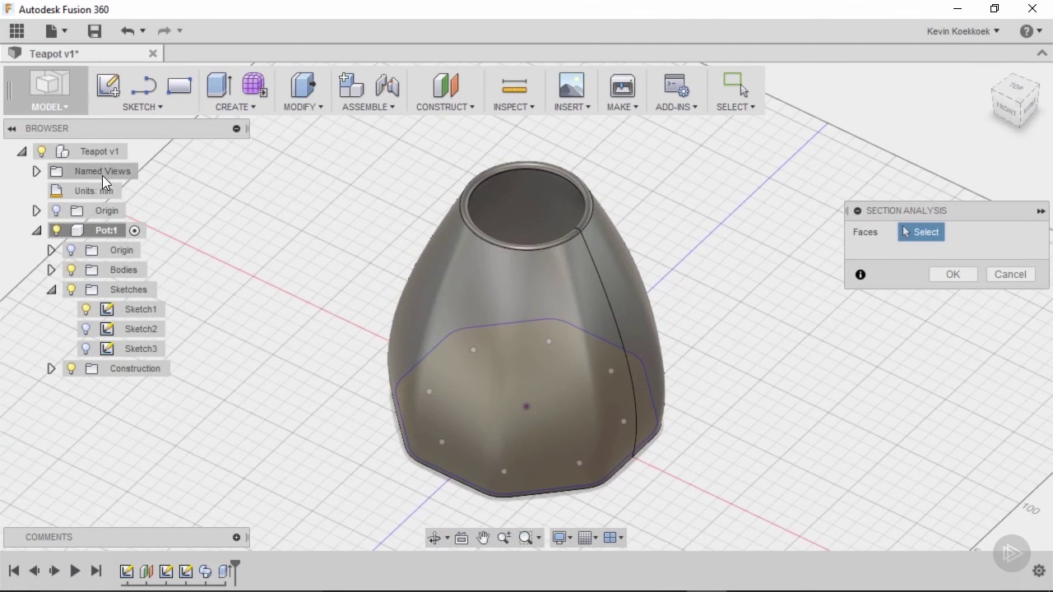
{"action": "left_click", "coordinate": [56, 212]}
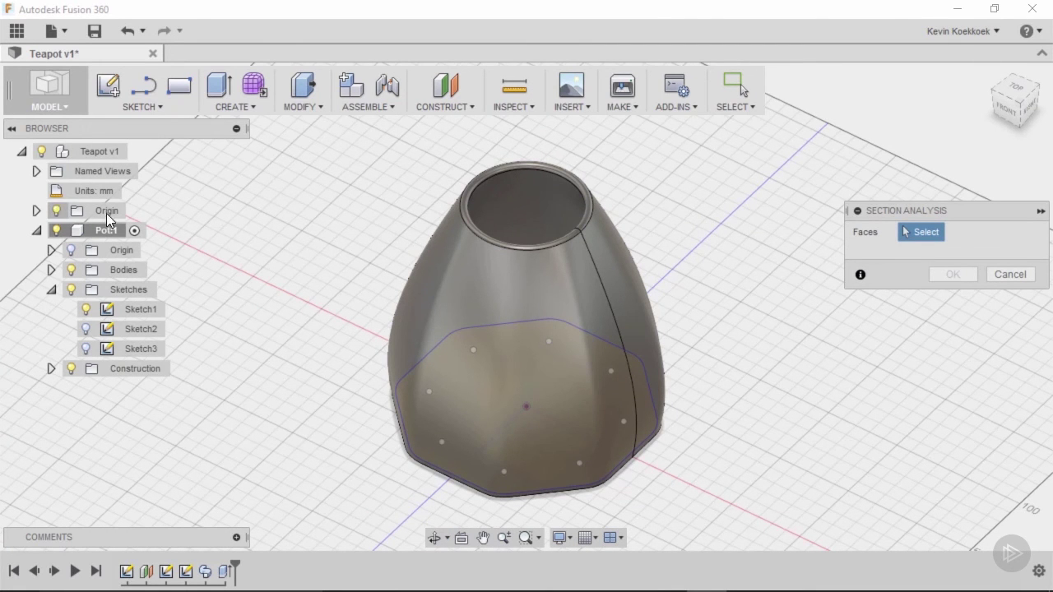
{"action": "mouse_move", "coordinate": [299, 233]}
{"action": "middle_mouse_down", "text": "shift"}
{"action": "mouse_move", "coordinate": [278, 285]}
{"action": "mouse_move", "coordinate": [284, 238]}
{"action": "middle_mouse_up", "text": "shift"}
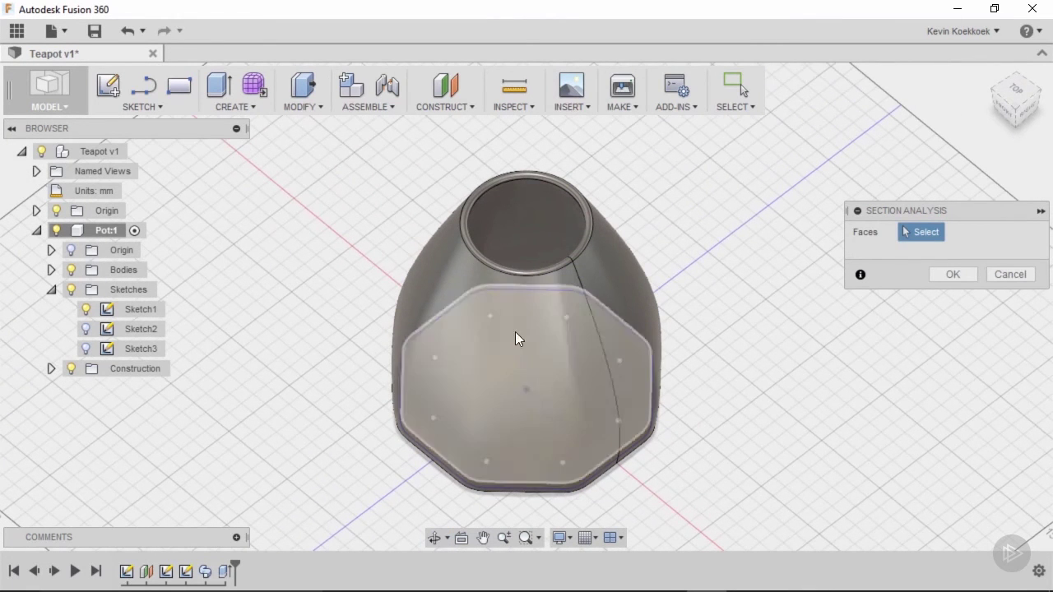
Cut the pot in half with an origin plane, zoom in on the wall and floor, and save.
{"action": "left_click", "coordinate": [554, 375]}
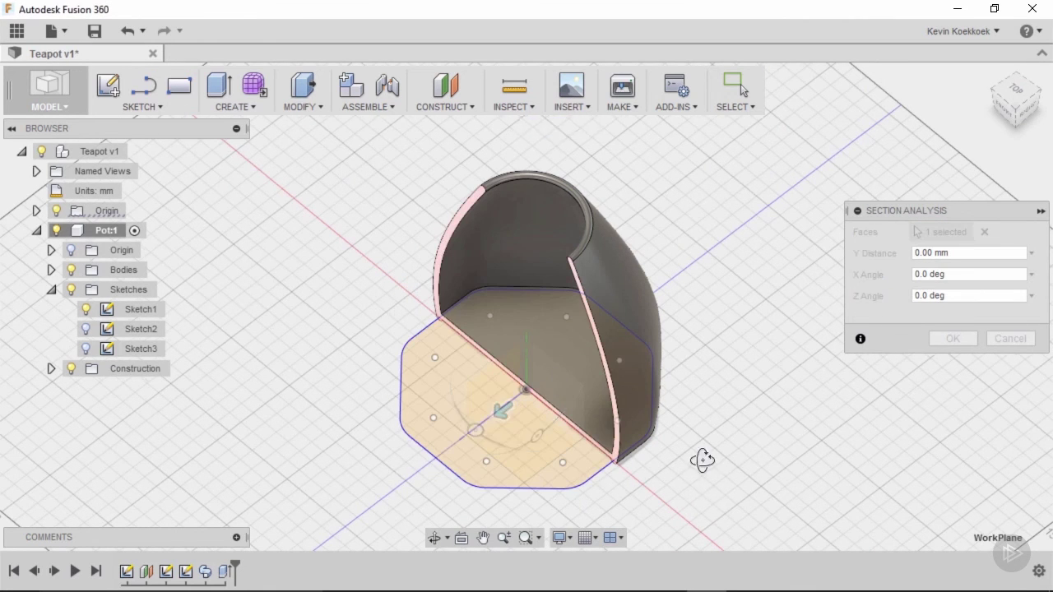
{"action": "middle_click_drag", "start_coordinate": [702, 460], "coordinate": [671, 506], "text": "shift"}
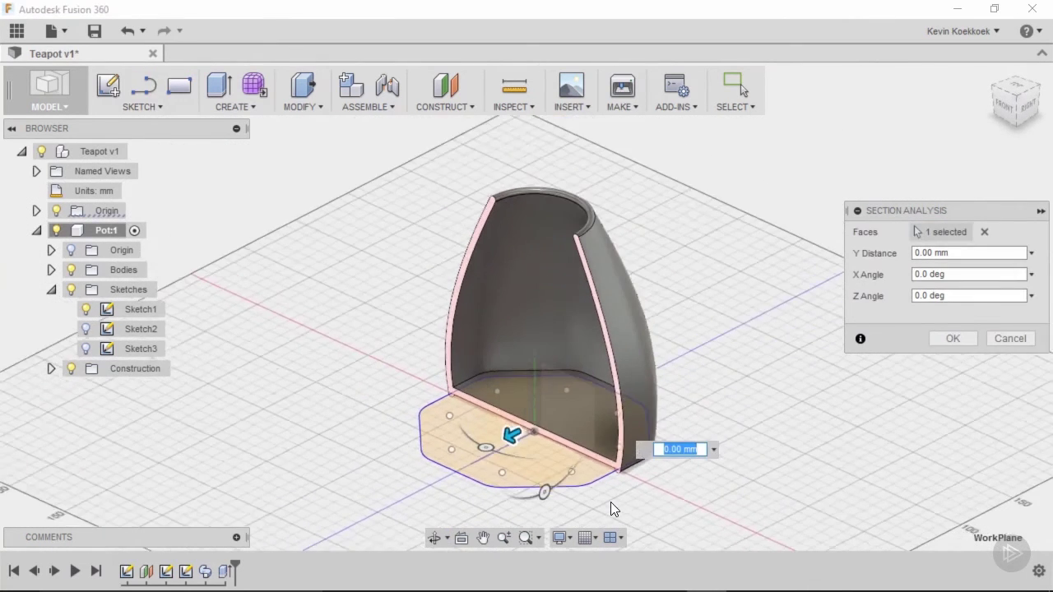
{"action": "scroll", "coordinate": [610, 500], "scroll_direction": "up", "scroll_amount": 2}
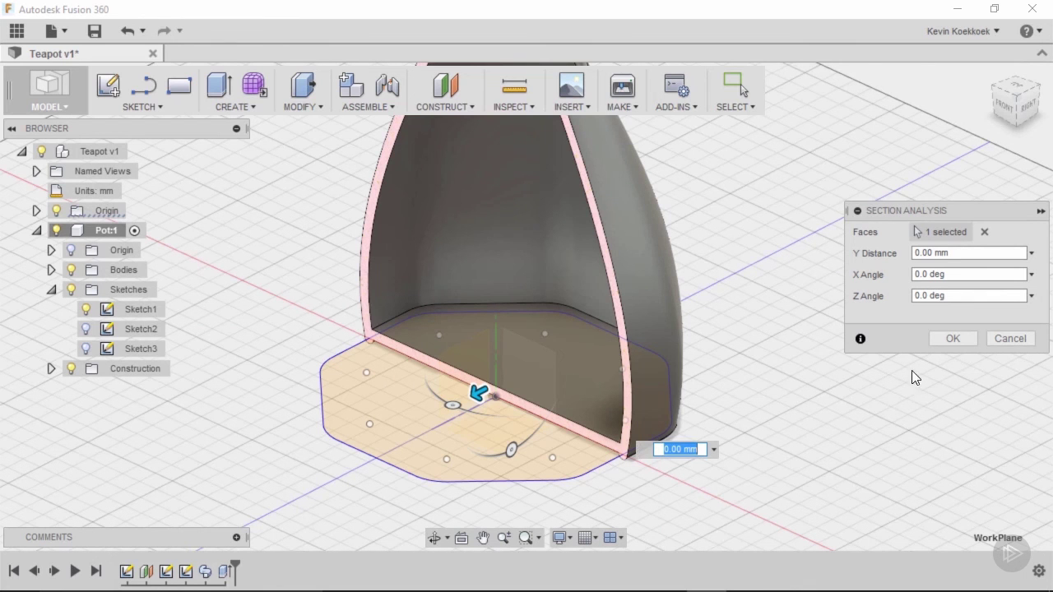
{"action": "left_click", "coordinate": [934, 338]}
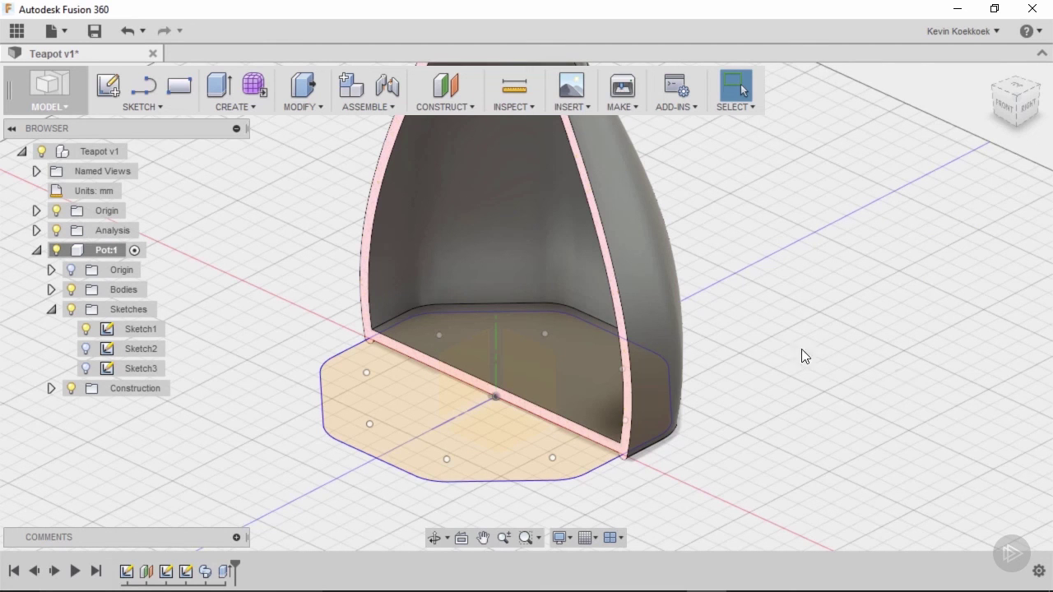
{"action": "left_click", "coordinate": [56, 231]}
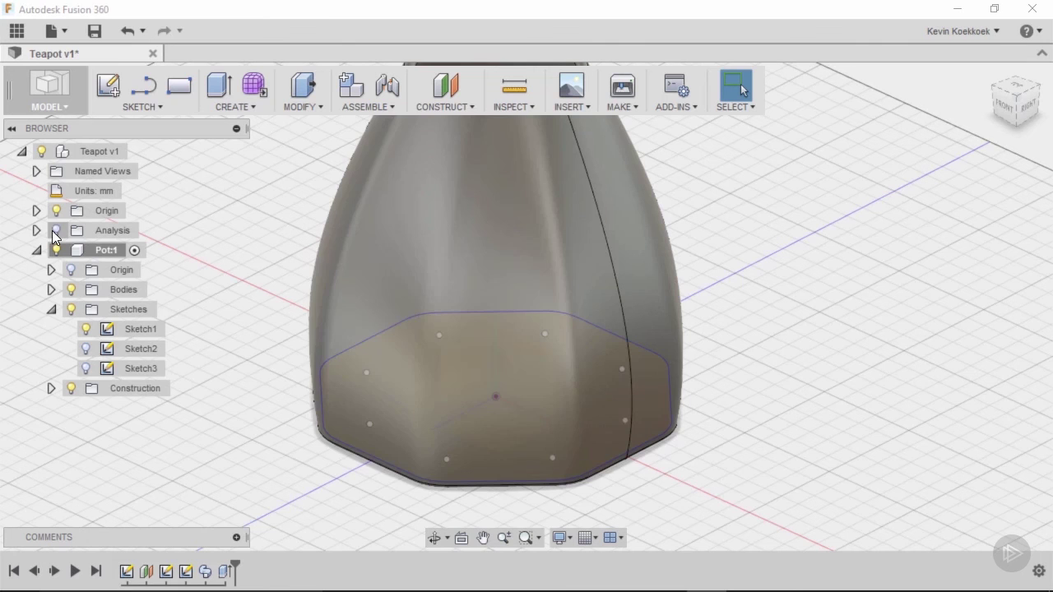
{"action": "left_click", "coordinate": [56, 230]}
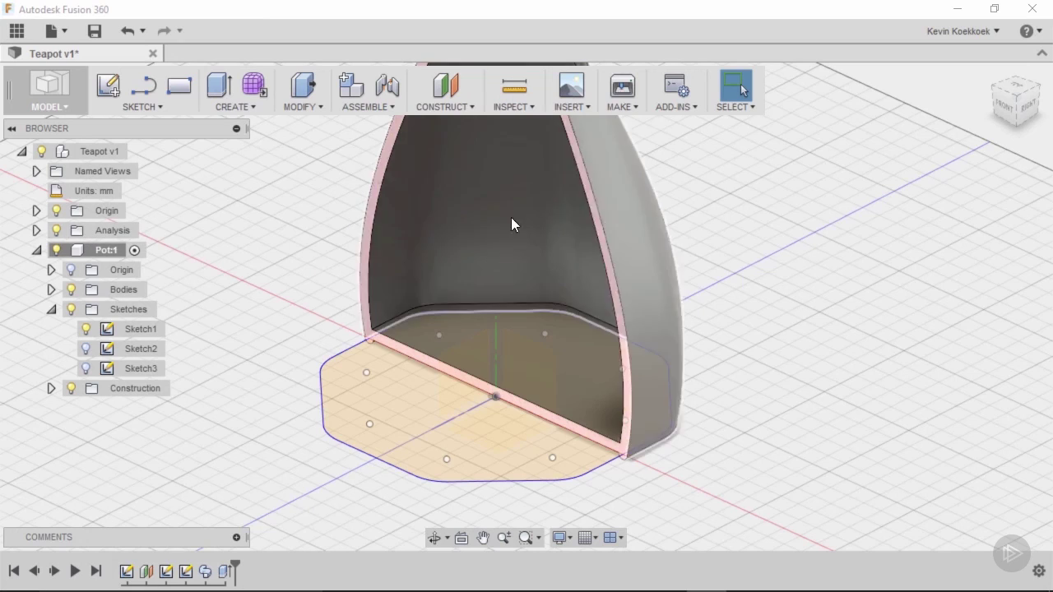
{"action": "middle_click_drag", "start_coordinate": [301, 262], "coordinate": [383, 324], "text": "shift"}
{"action": "scroll", "coordinate": [347, 334], "scroll_direction": "up", "scroll_amount": 3}
{"action": "scroll", "coordinate": [371, 329], "scroll_direction": "up", "scroll_amount": 2}
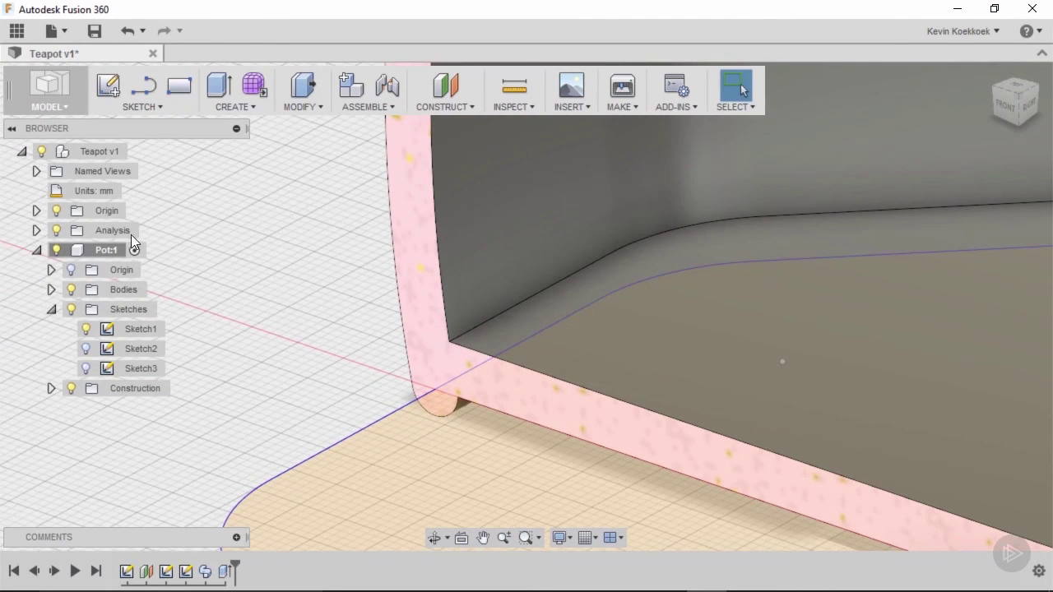